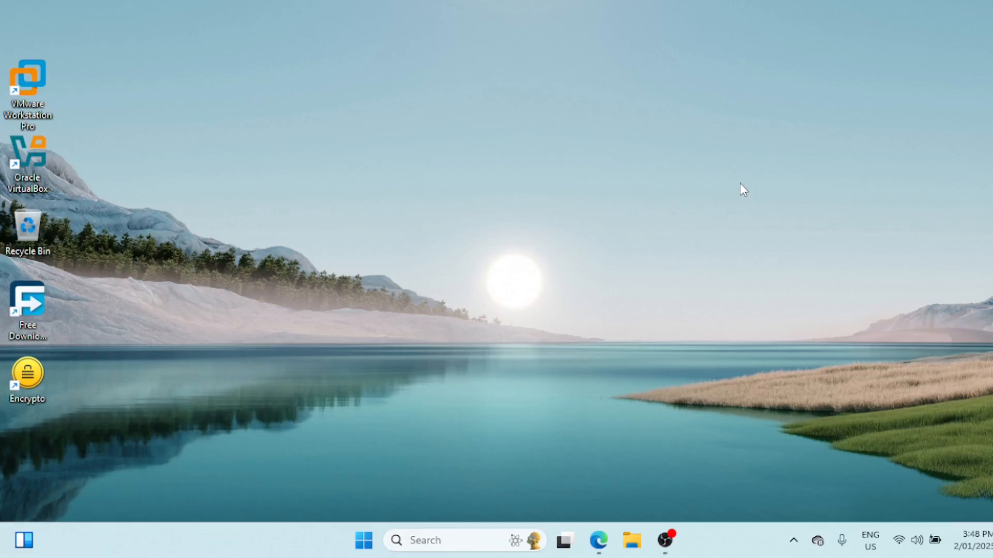
Search Windows for "features", open Turn Windows features on or off, and maximize its window
left_click(429, 543)
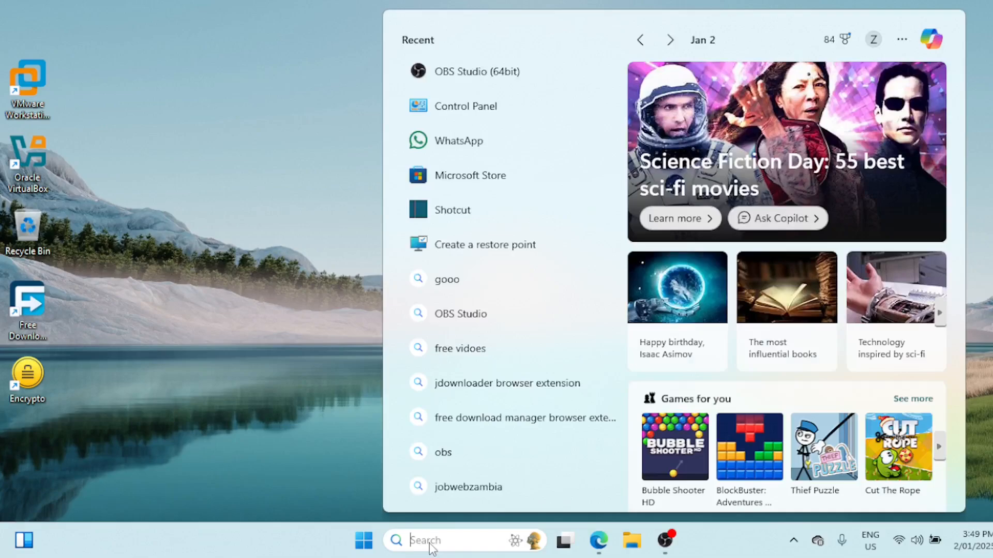
type("f")
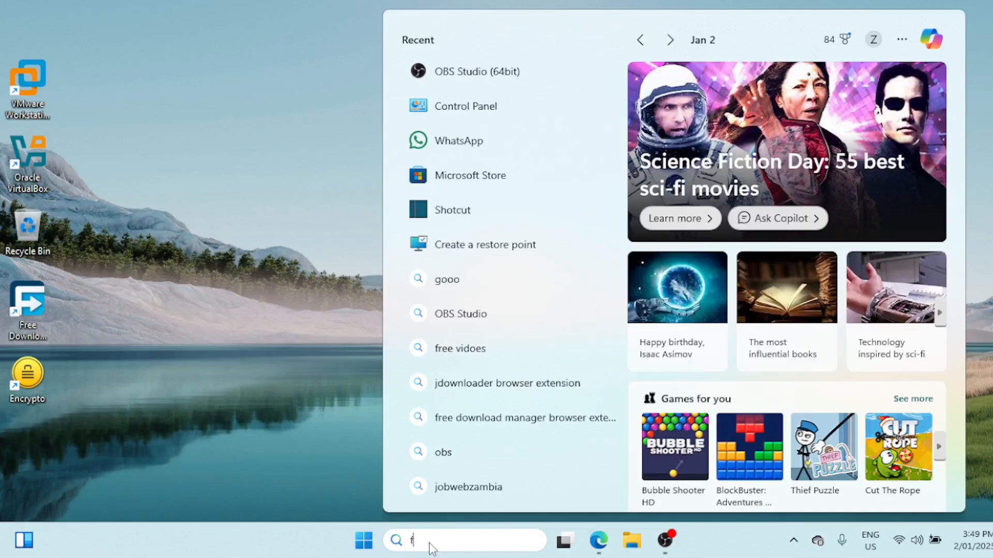
type("eatures")
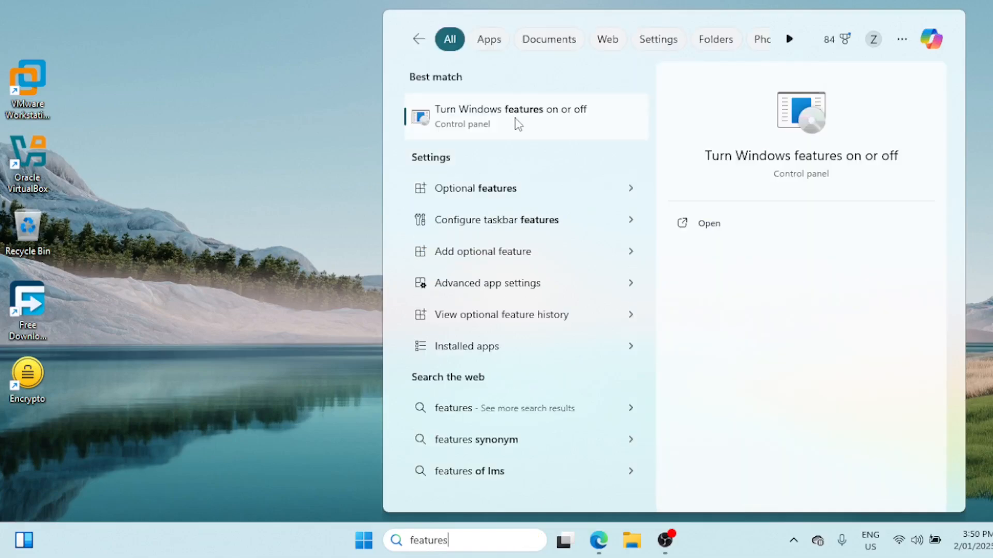
left_click(517, 117)
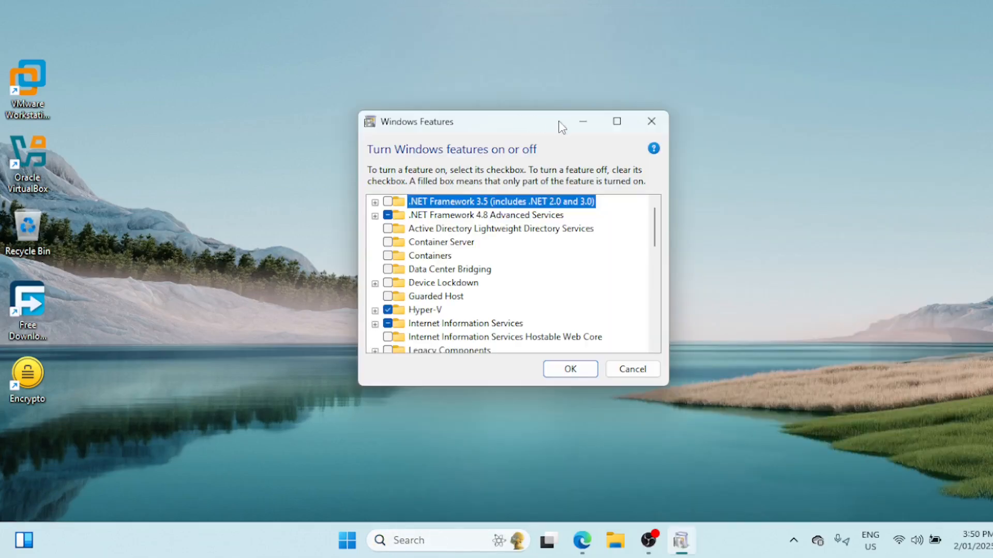
left_click(615, 126)
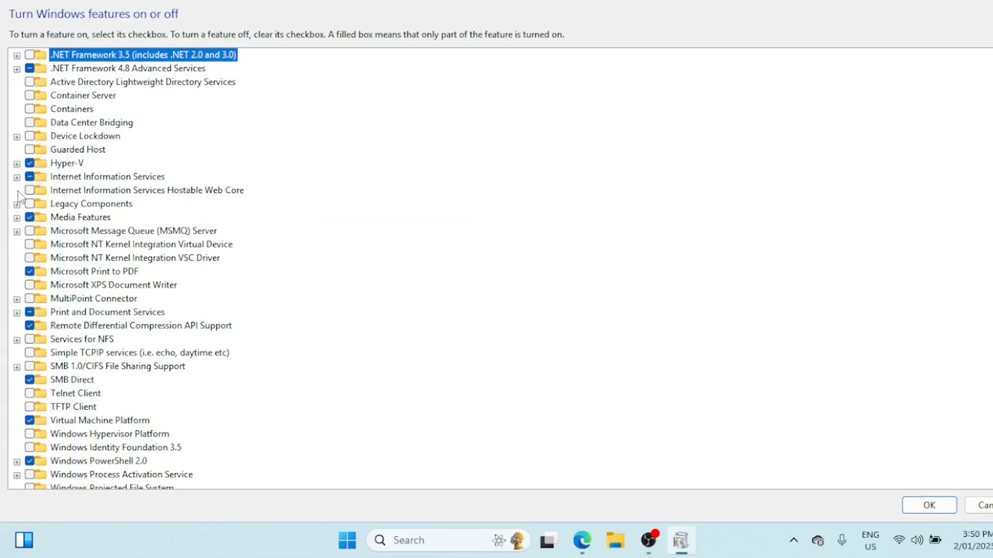
Turn off Hyper-V, including its Management Tools and Platform, and apply the feature change
left_click(17, 164)
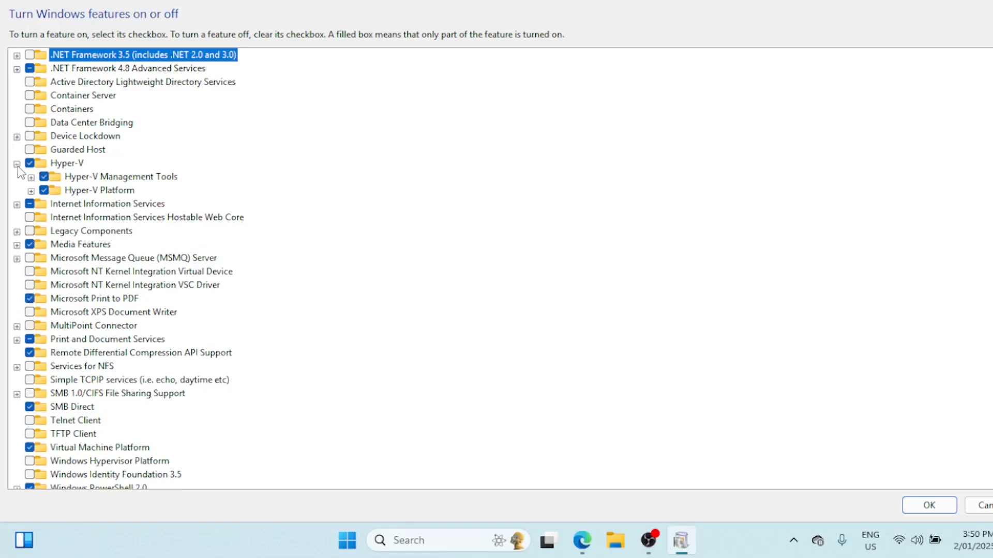
left_click(29, 163)
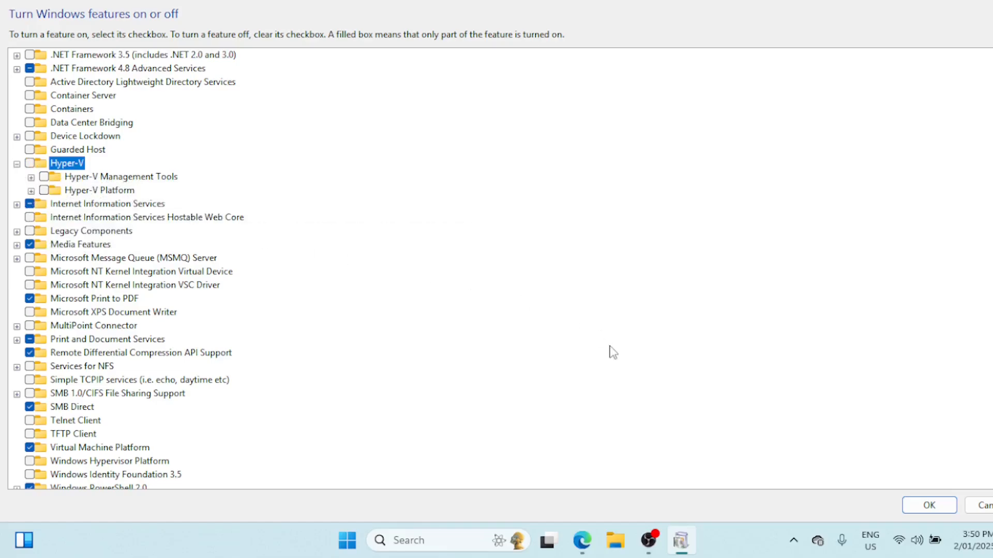
left_click(929, 506)
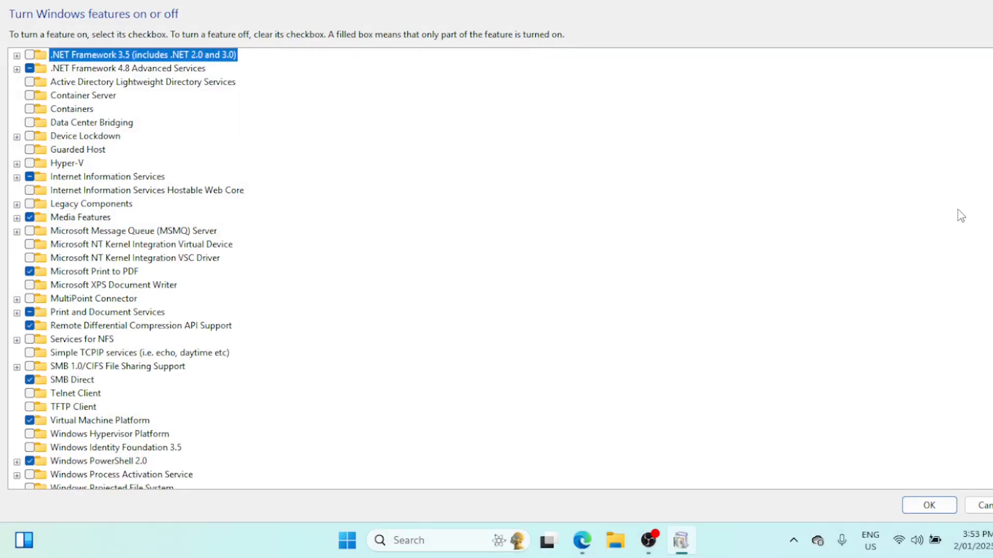
Turn off Virtual Machine Platform, apply the change, and close the Windows Features dialog without restarting
scroll(961, 216, "down", 2)
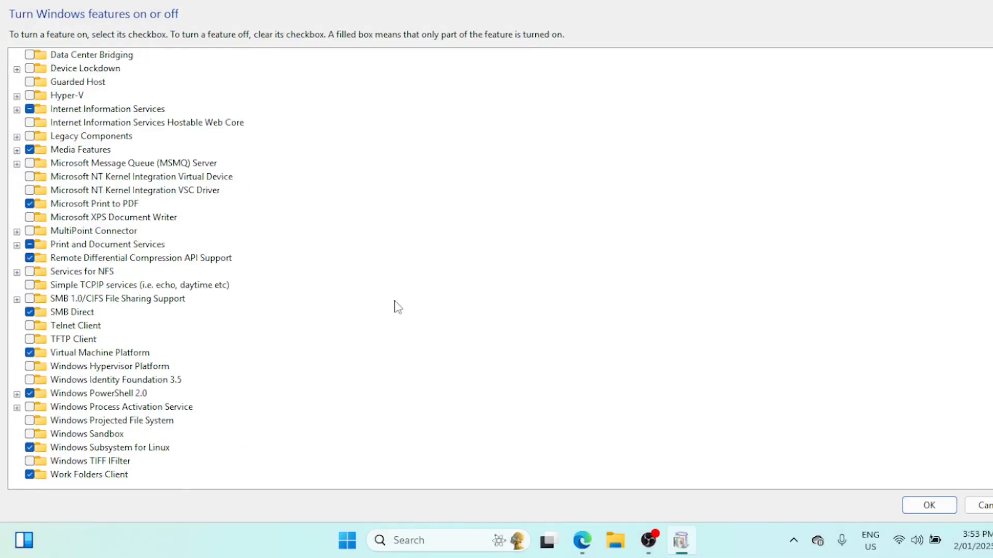
left_click(30, 354)
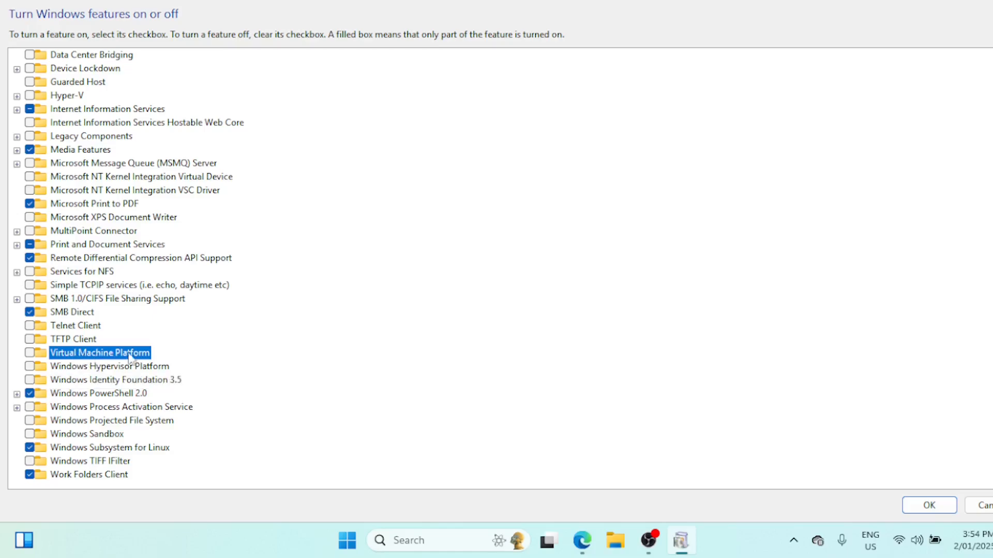
left_click(930, 507)
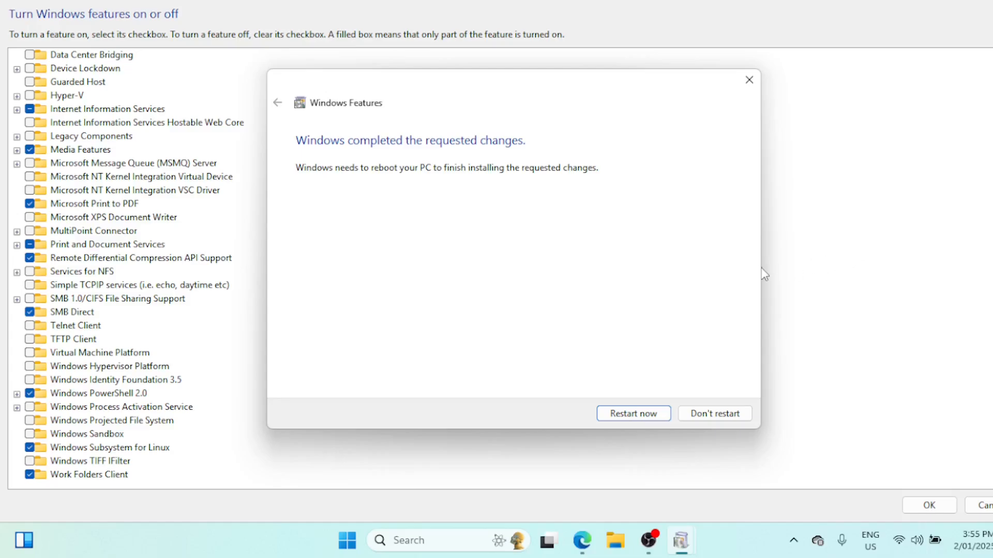
left_click(748, 82)
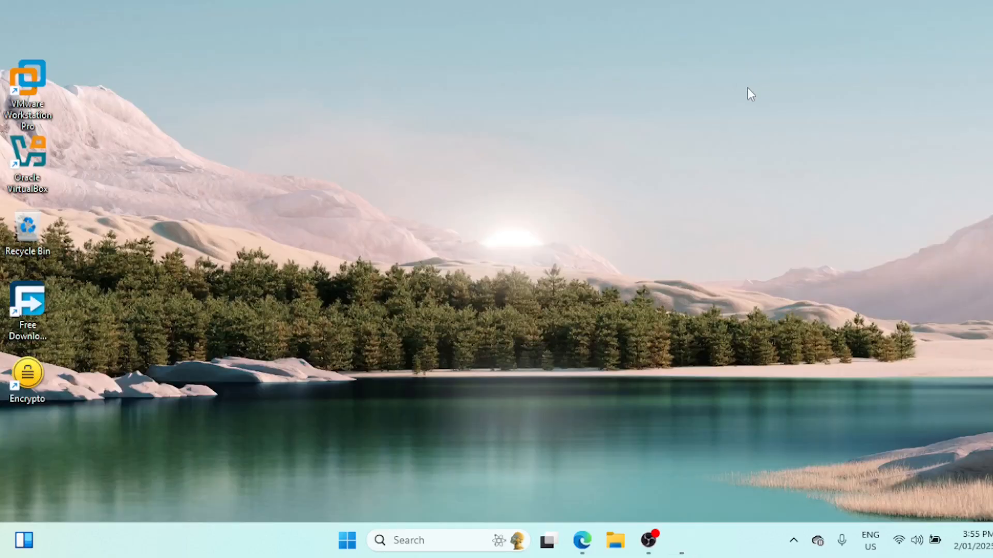
Search Windows for "reg" and open the Registry Editor
left_click(444, 542)
type("reg")
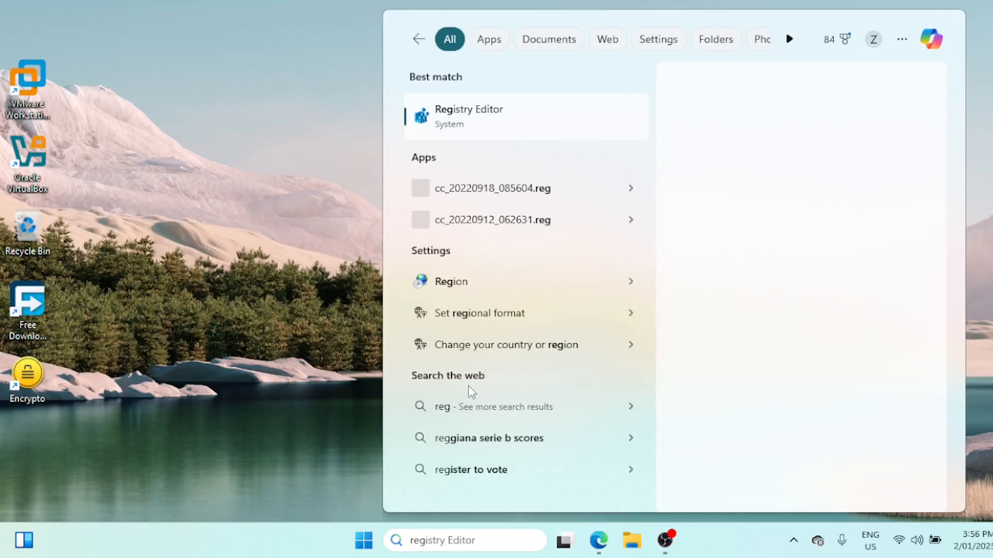
left_click(474, 126)
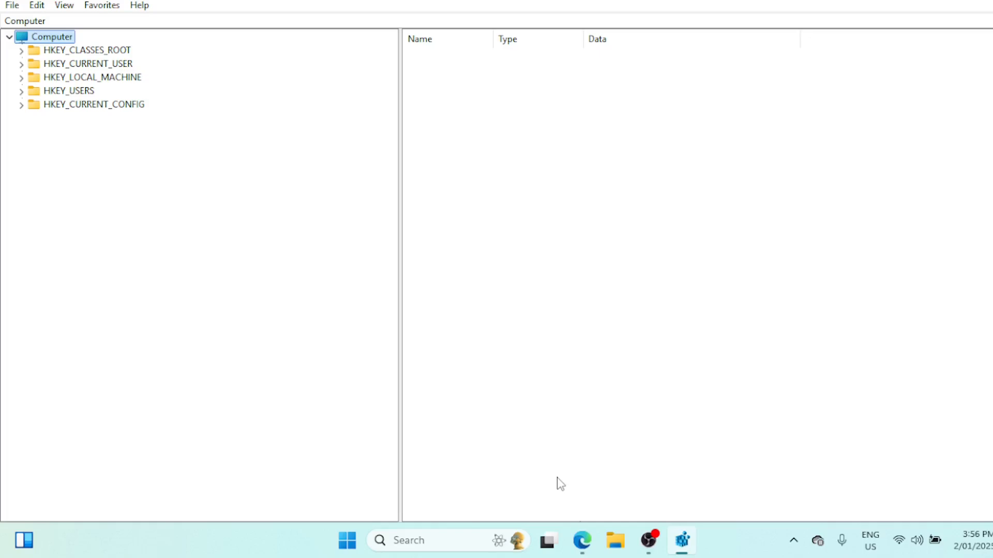
Go to the registry key Computer\HKEY_LOCAL_MACHINE\SYSTEM\CurrentControlSet\Control\DeviceGuard
left_click(121, 20)
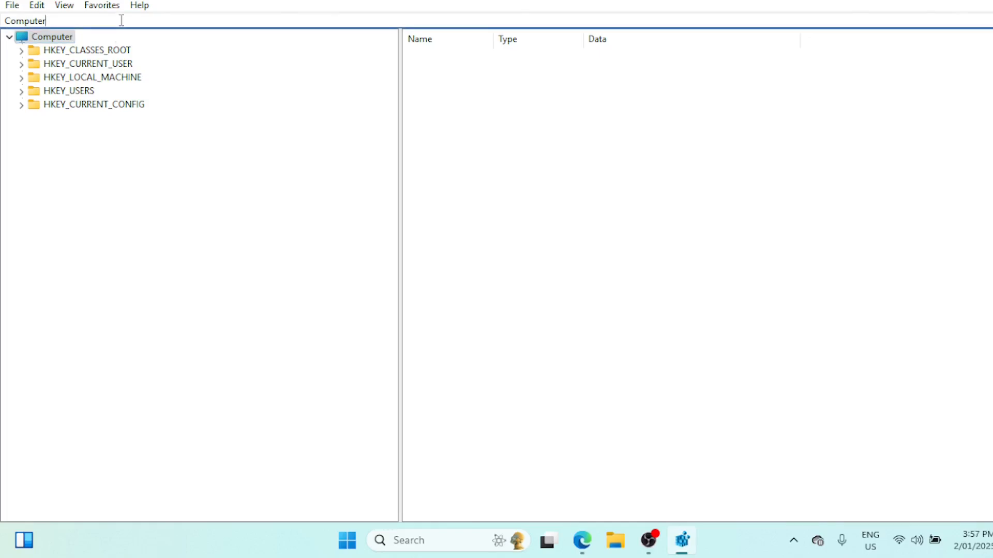
key("BackSpace")
key("BackSpace")
key("BackSpace")
key("BackSpace")
key("BackSpace")
key("BackSpace")
key("BackSpace")
key("BackSpace")
type("Computer\\HKEY_LOCAL_MACHINE\\SYSTEM\\CurrentControlSet\\Control\\DeviceGuard")
key("Return")
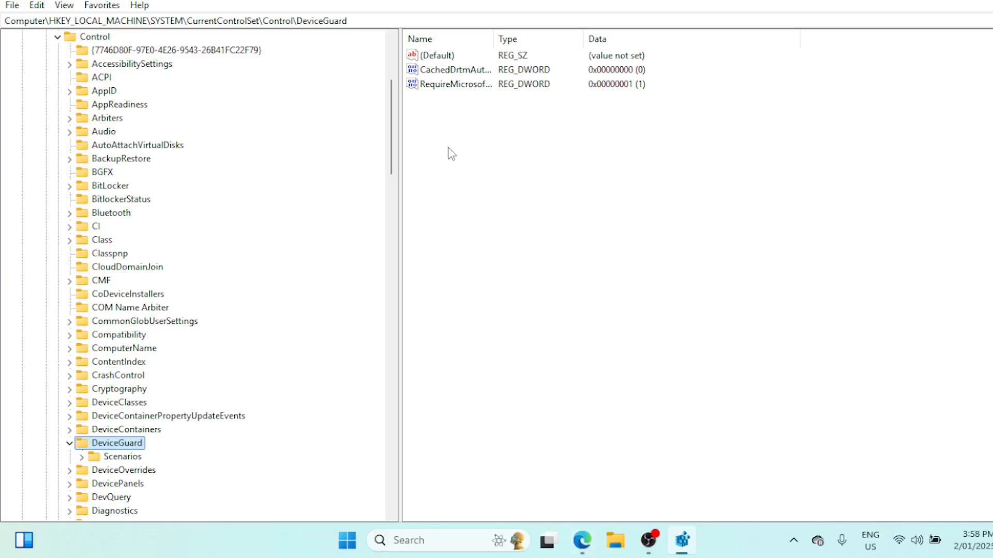
Widen the Name column and create a DWORD (32-bit) value named EnableVirtualizationBasedSecurity in the DeviceGuard key
left_click(519, 56)
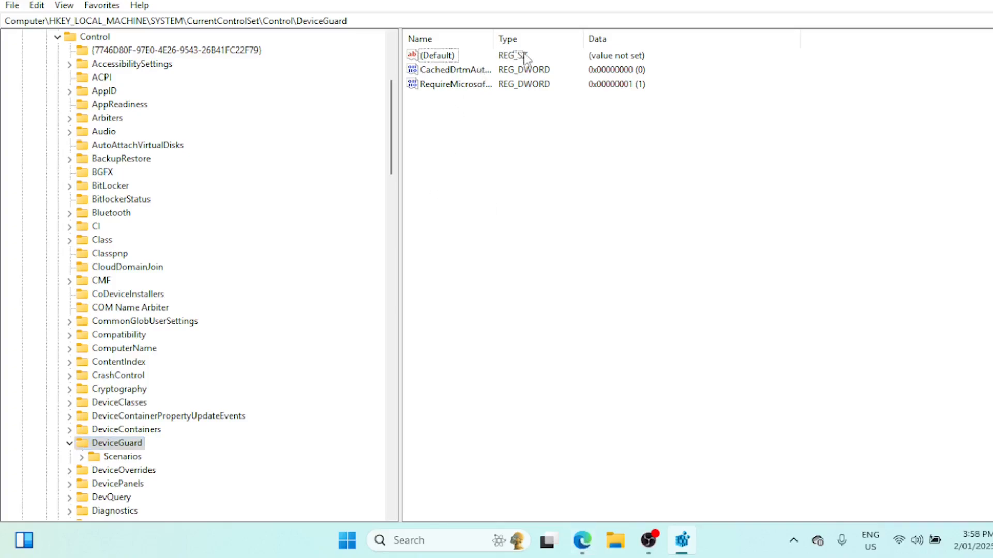
left_click_drag(492, 40, 584, 40)
right_click(422, 120)
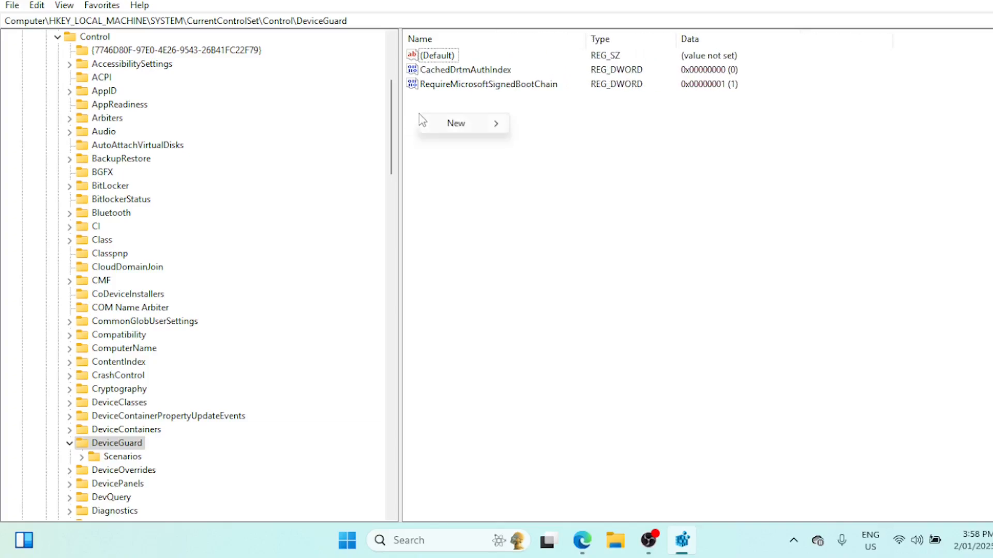
mouse_move(445, 126)
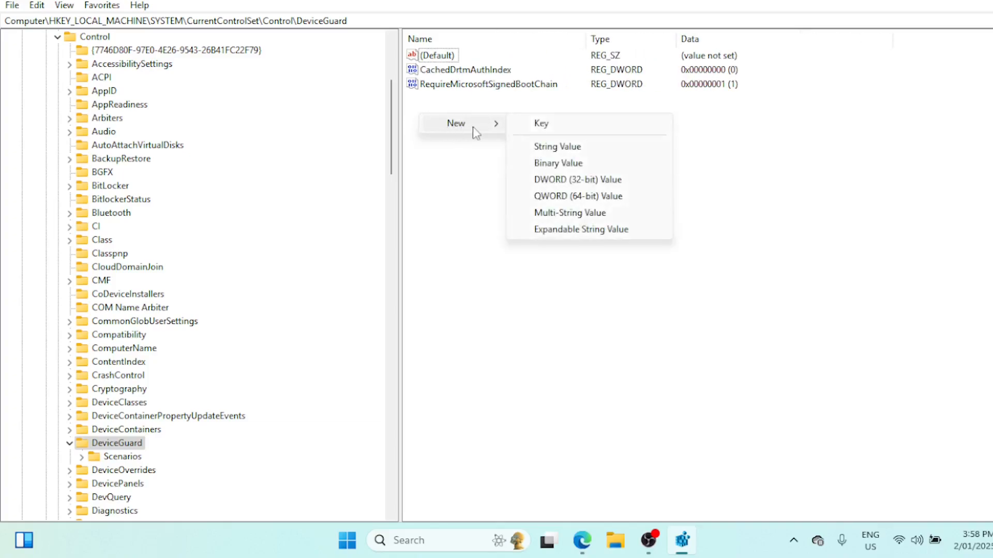
left_click(540, 182)
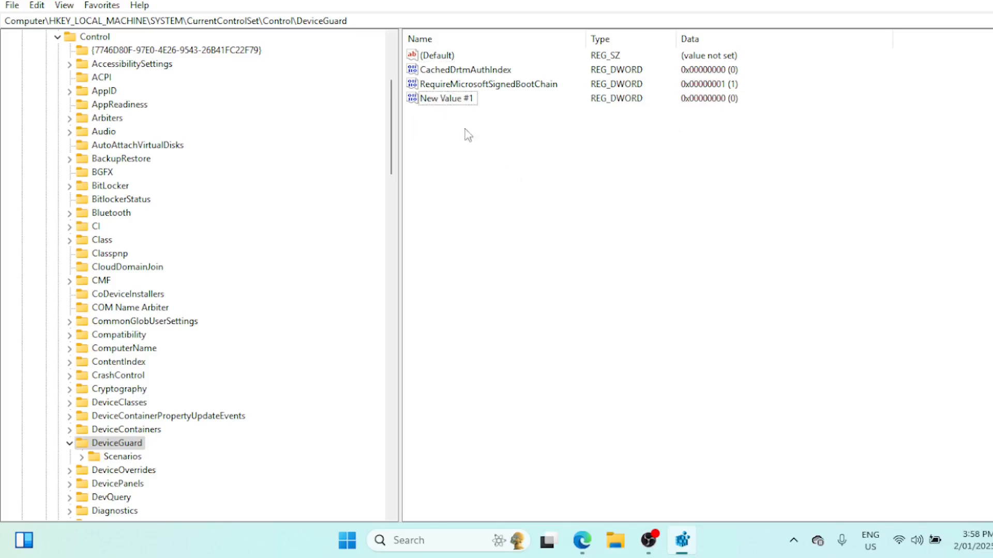
right_click(449, 102)
left_click(486, 166)
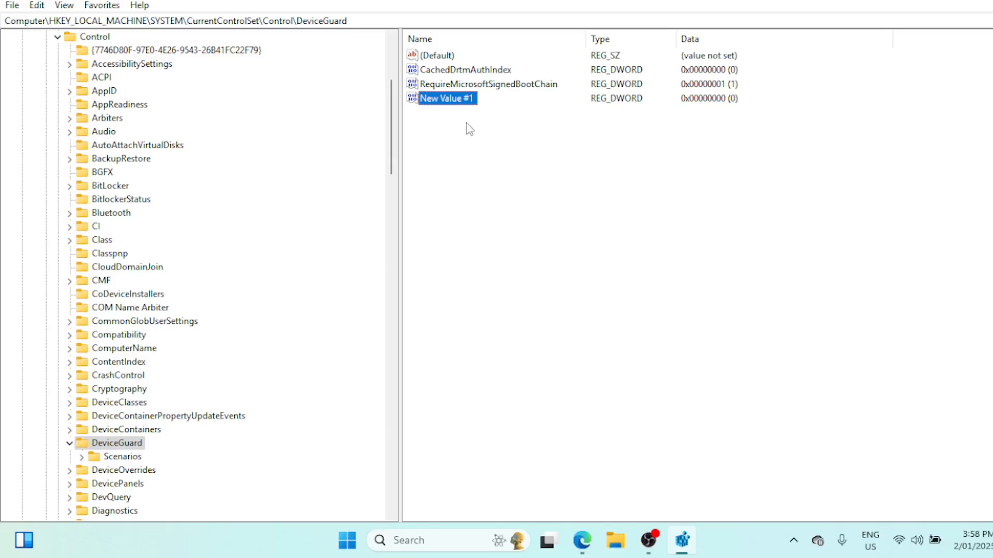
right_click(445, 103)
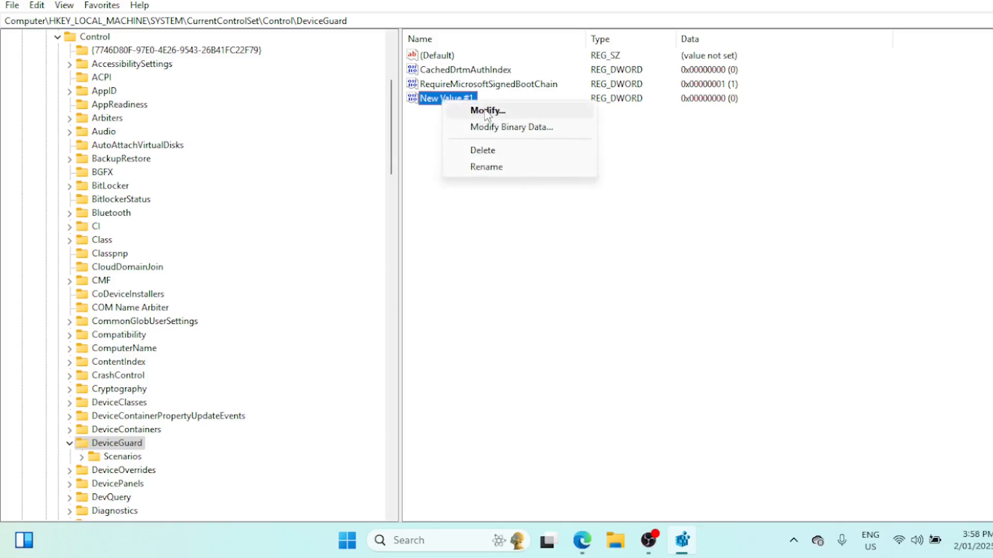
left_click(490, 167)
key("BackSpace")
type("EnableVirtualizationBasedSecurity")
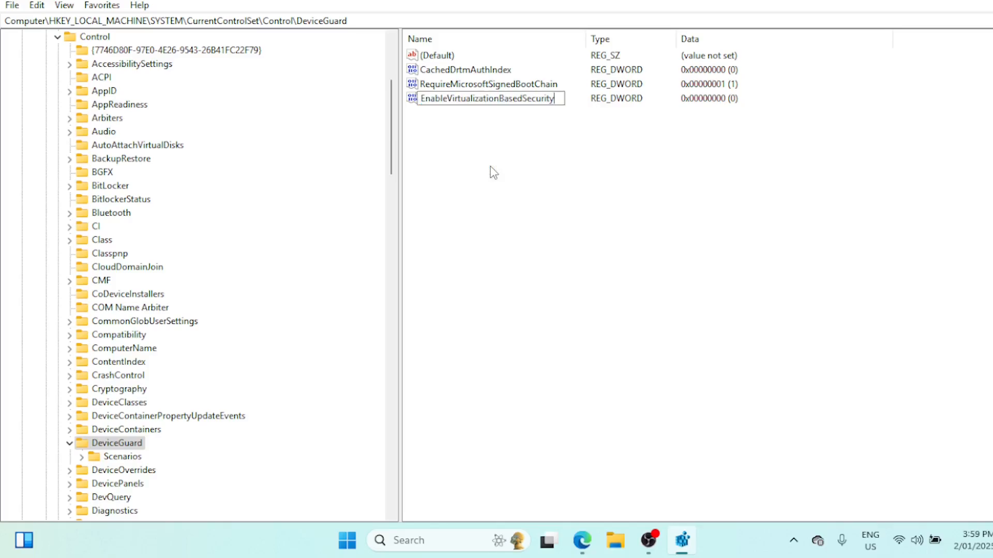
key("Return")
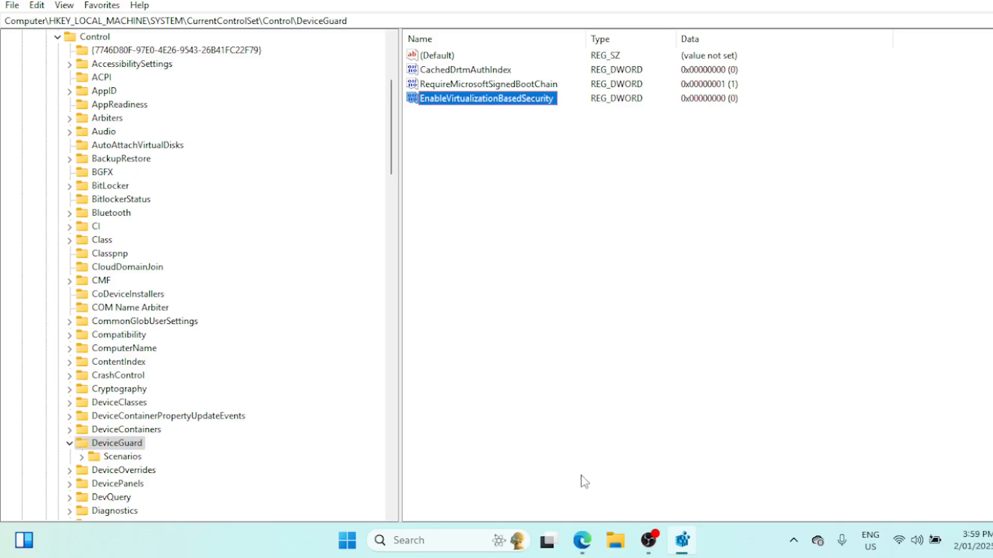
Open EnableVirtualizationBasedSecurity for editing and accept 0 as its value data
double_click(469, 100)
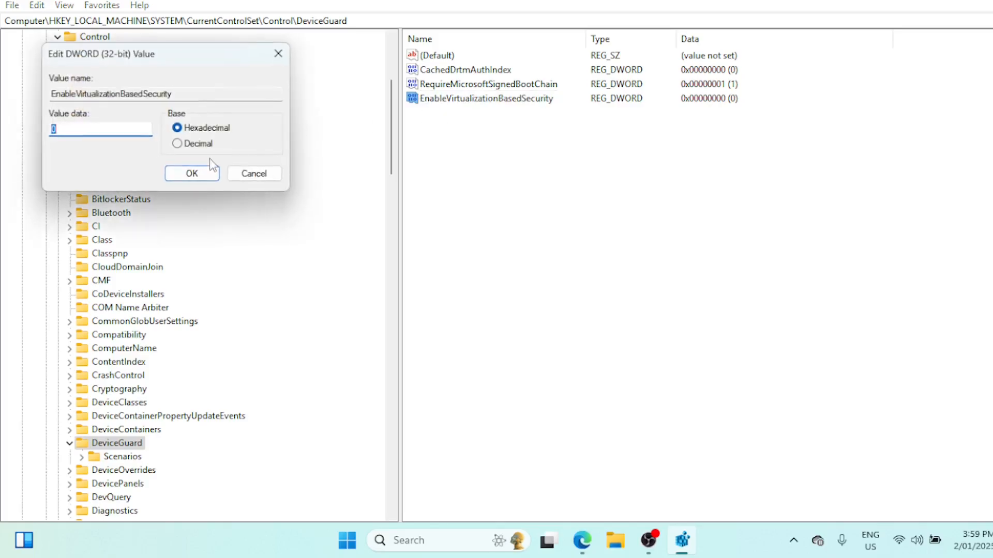
left_click(116, 129)
left_click(201, 176)
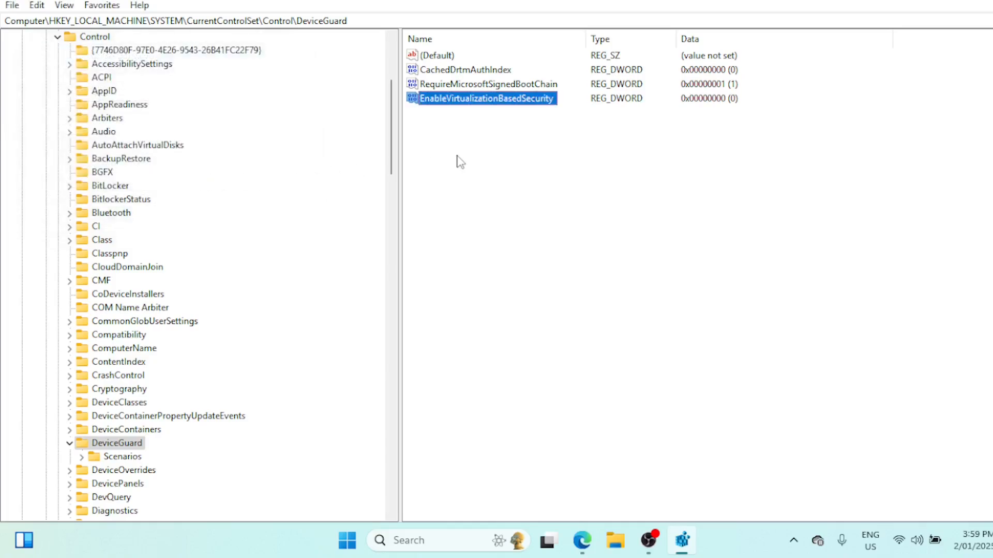
Go to the registry key Computer\HKEY_LOCAL_MACHINE\SYSTEM\CurrentControlSet\Control\Lsa
left_click_drag(355, 17, 2, 16)
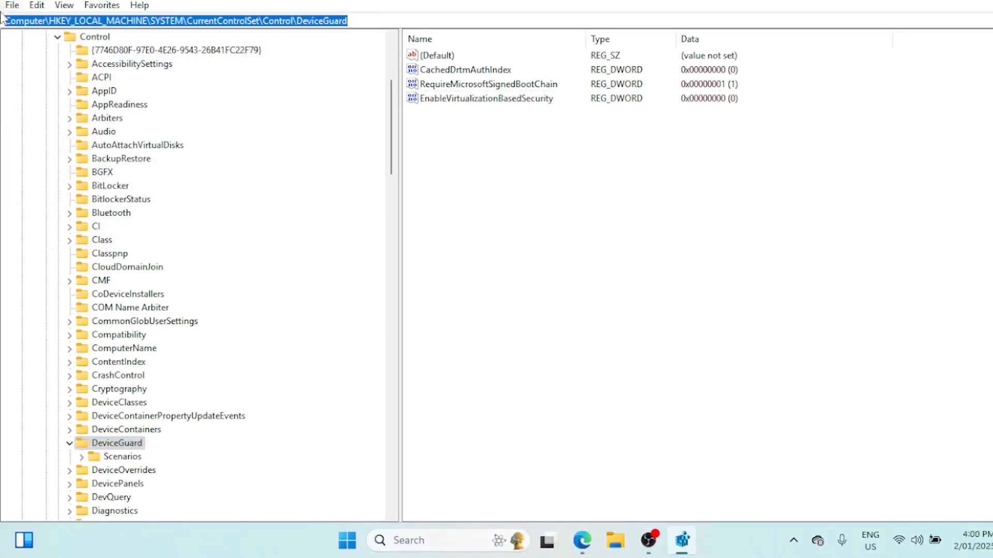
key("BackSpace")
key("ctrl+v")
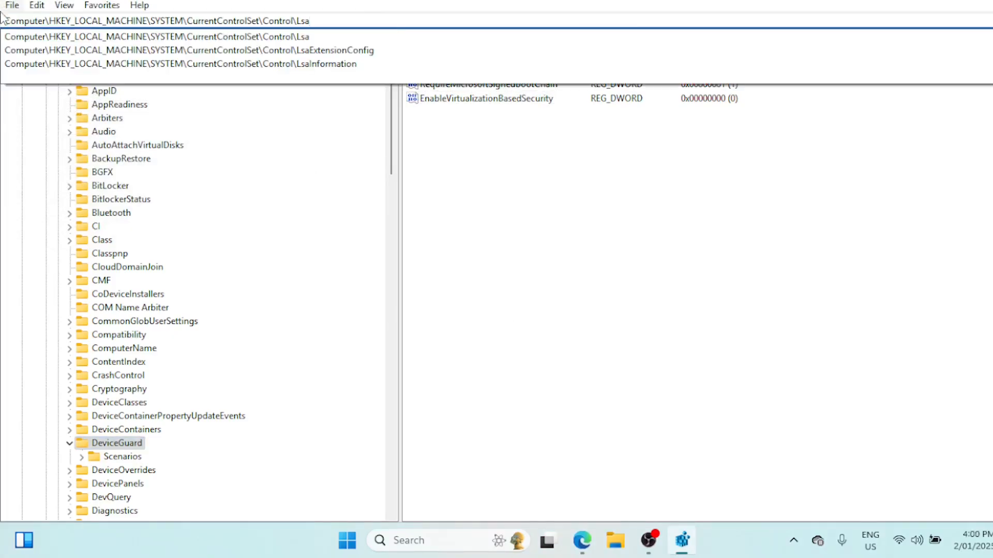
key("Return")
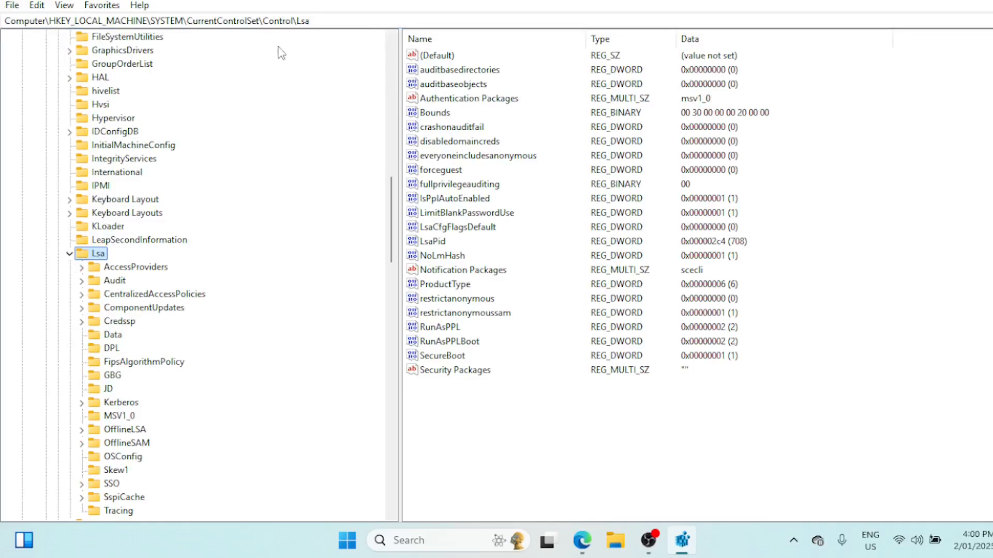
Create a DWORD (32-bit) value named LsaCfgFlags in the Lsa key
right_click(476, 436)
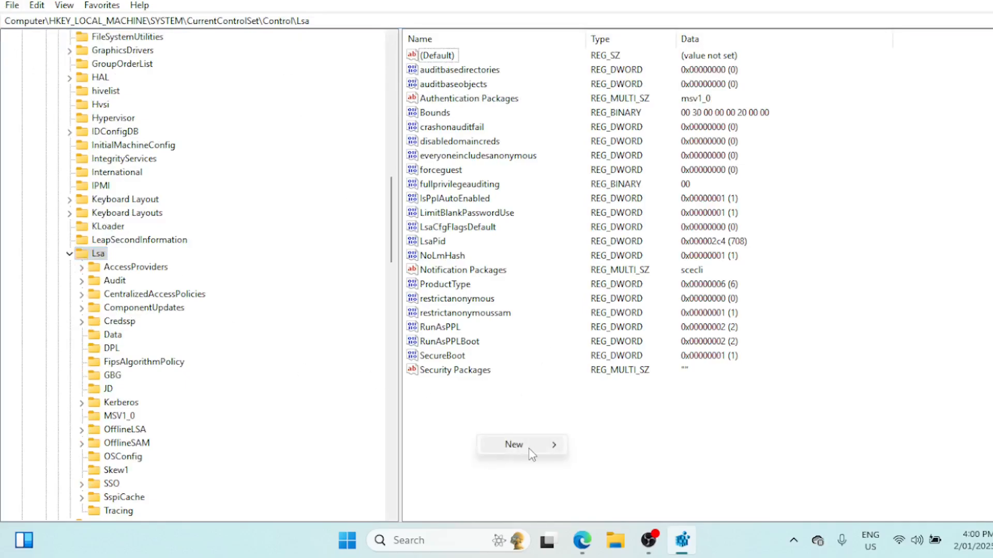
mouse_move(531, 447)
left_click(603, 398)
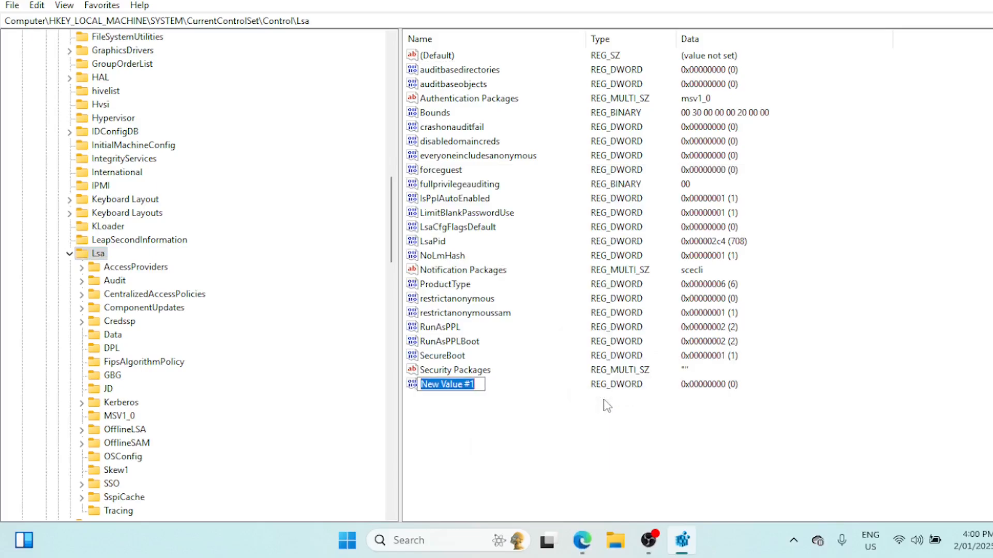
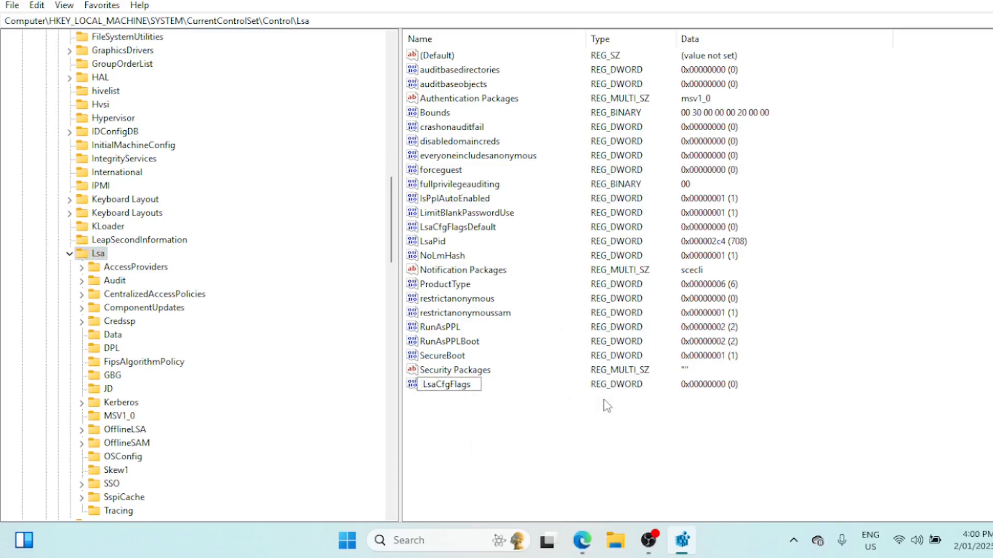
key("Return")
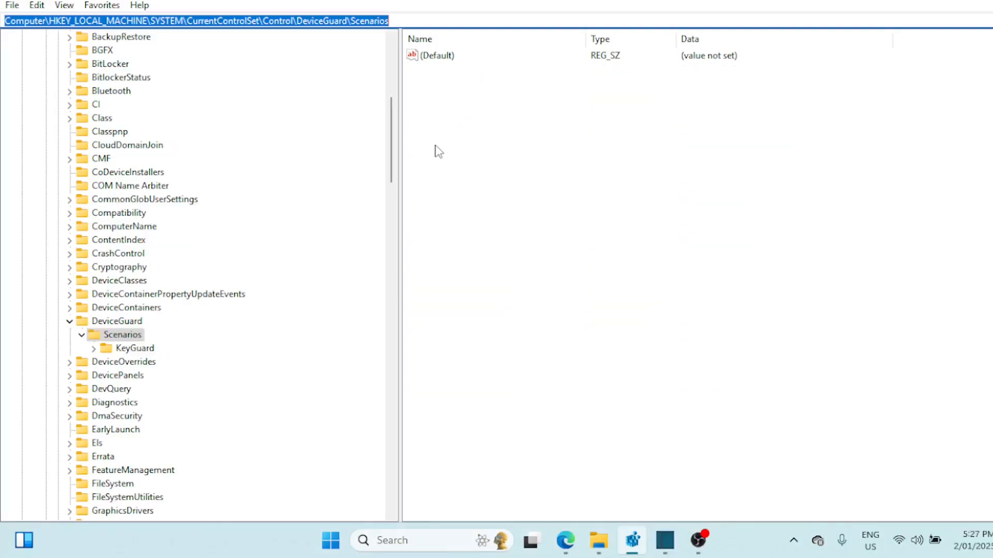
Create a DWORD (32-bit) value named HypervisorEnforcedCodeIntegrity in the DeviceGuard\Scenarios key
right_click(436, 151)
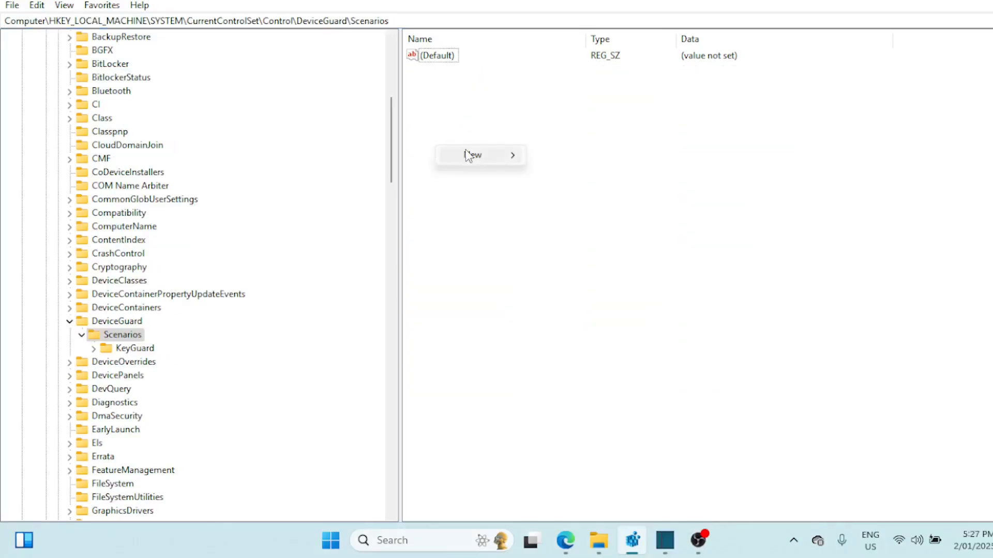
mouse_move(469, 155)
left_click(573, 213)
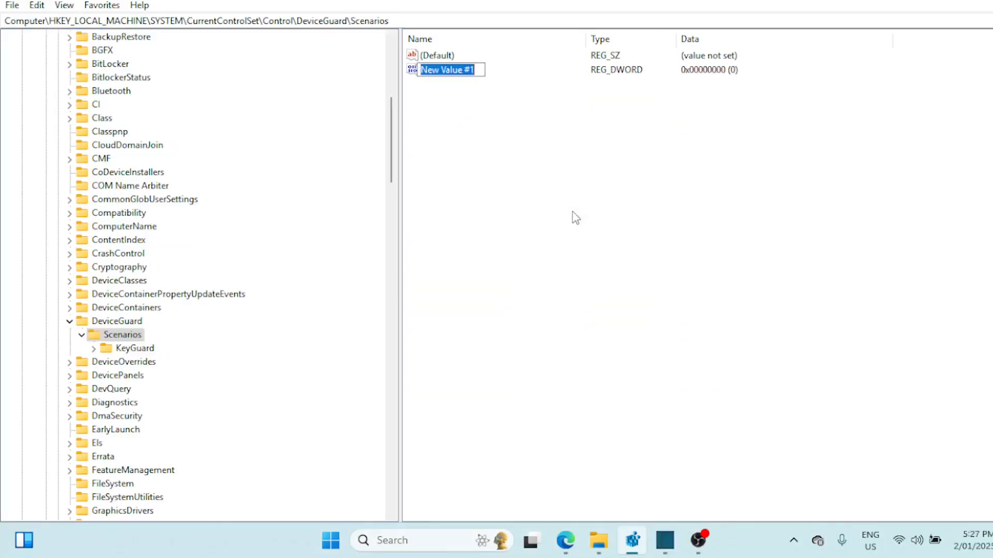
key("BackSpace")
type("HypervisorEnforcedCodeIntegrity")
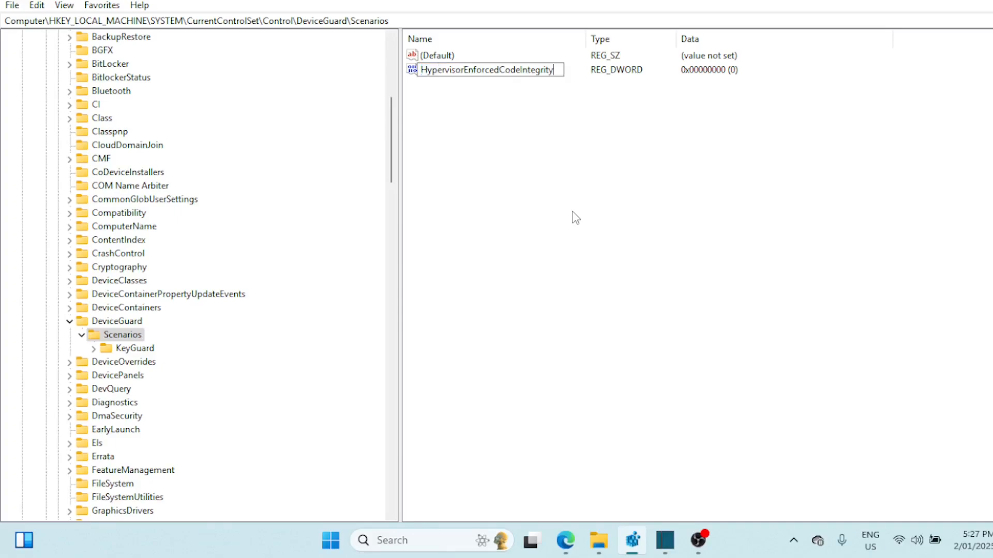
key("Return")
left_click(528, 155)
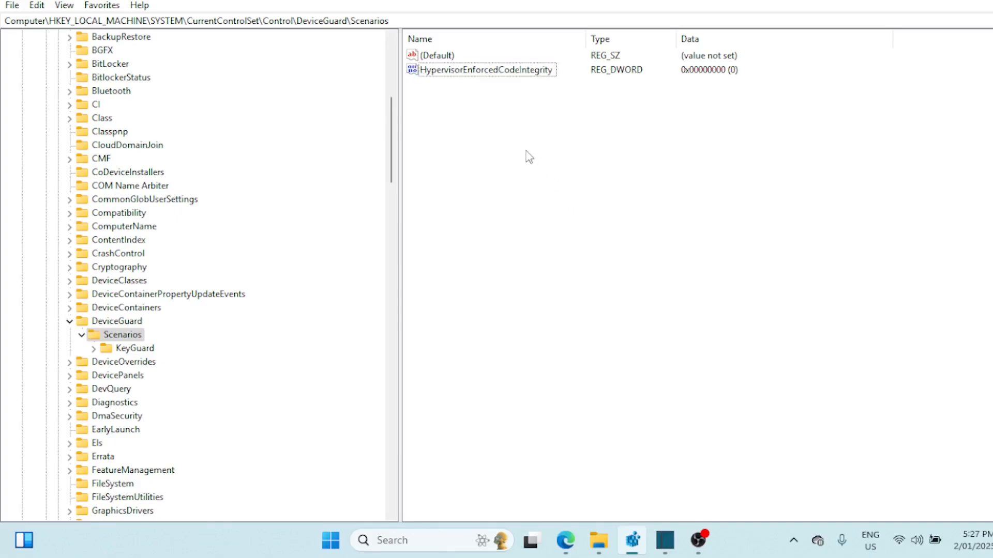
Set the value data of HypervisorEnforcedCodeIntegrity to 0
double_click(458, 74)
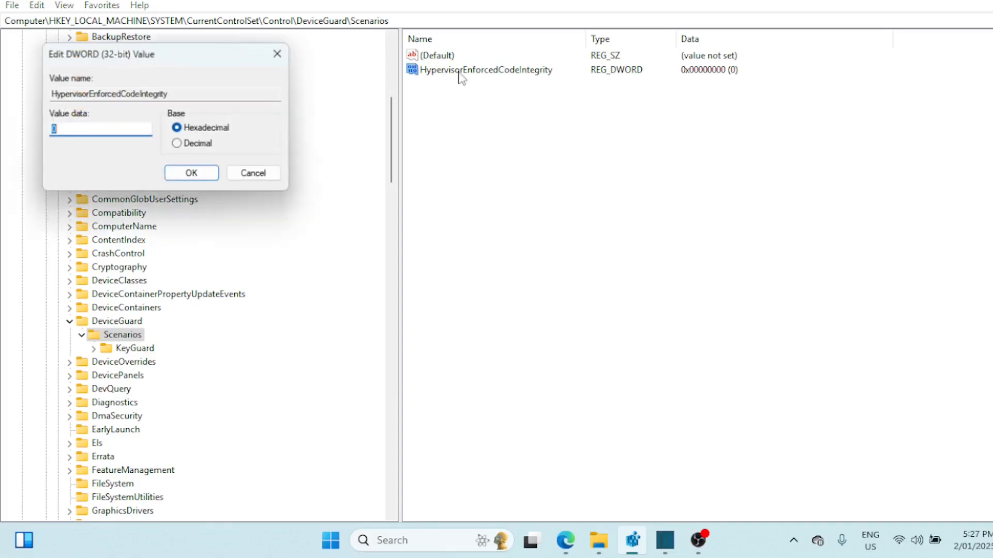
type("0")
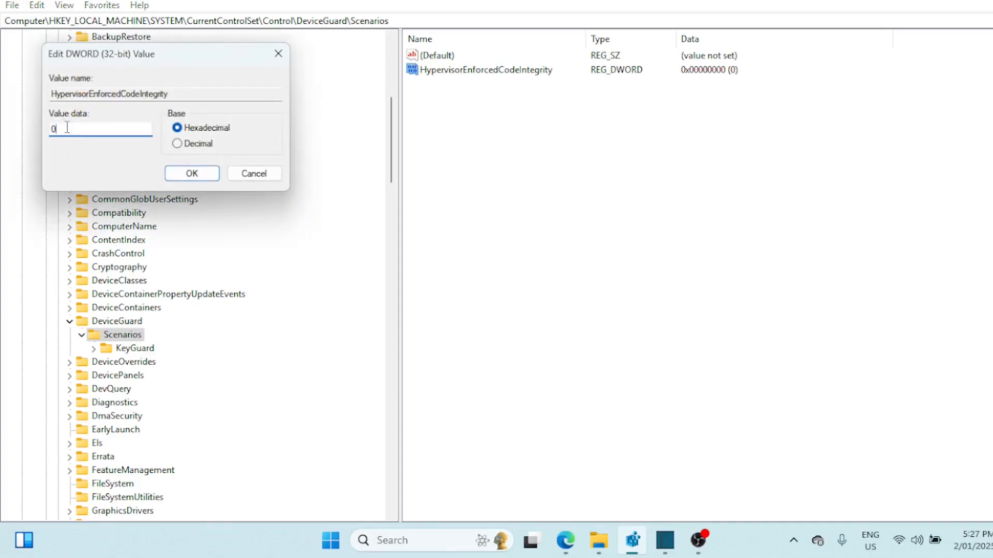
left_click(187, 178)
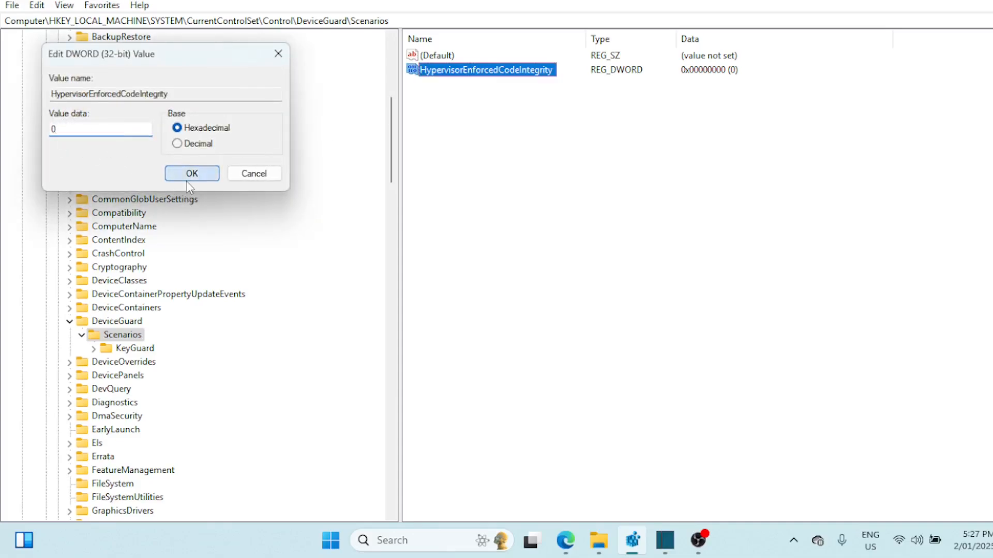